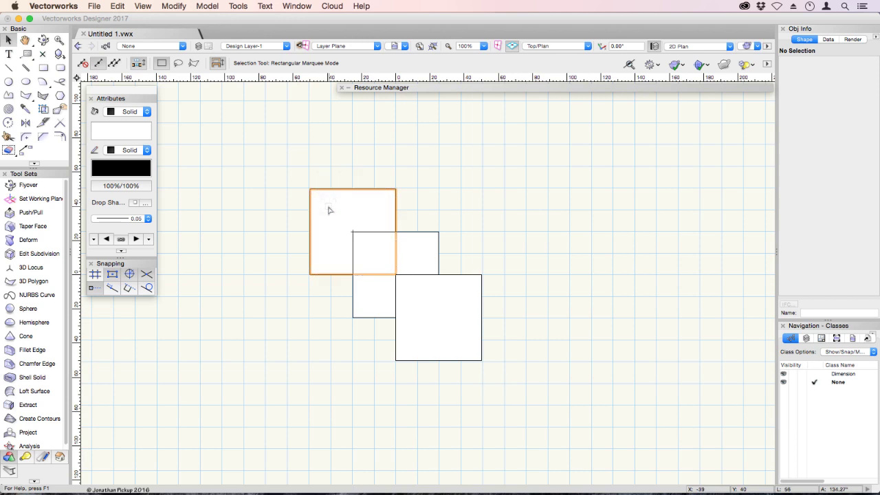
Try dragging the top-left and lower-right squares, undoing each move with Cmd+Z.
left_click_drag(328, 210, 504, 161)
key("super+z")
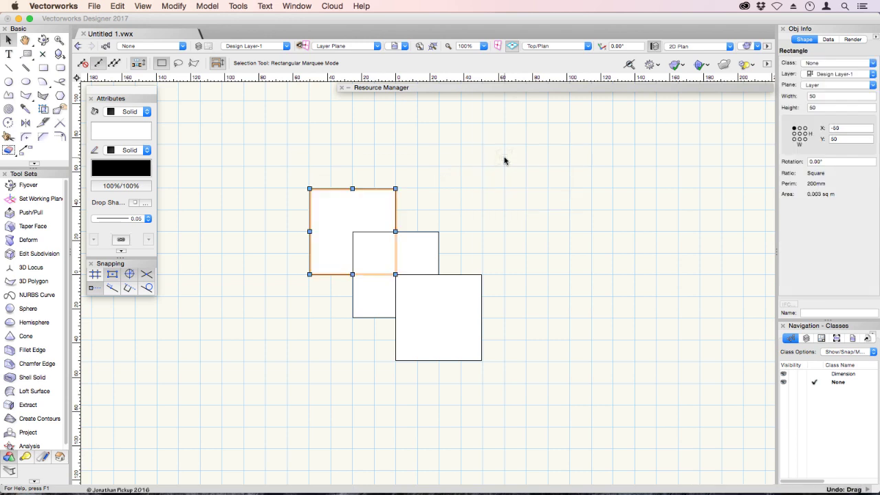
left_click(471, 176)
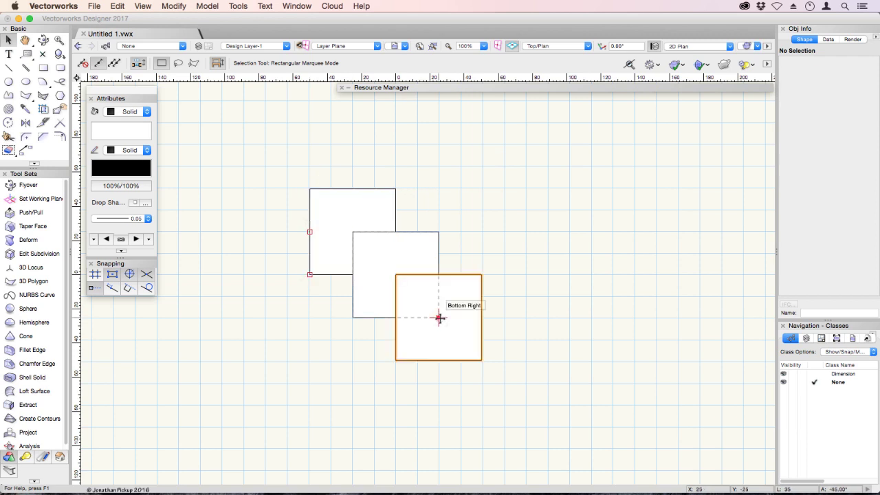
left_click_drag(439, 317, 442, 235)
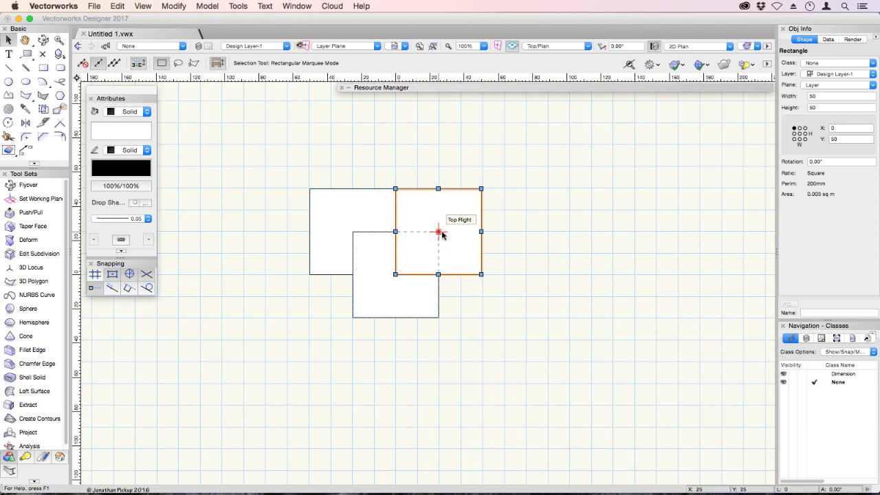
key("super+z")
key("super+z")
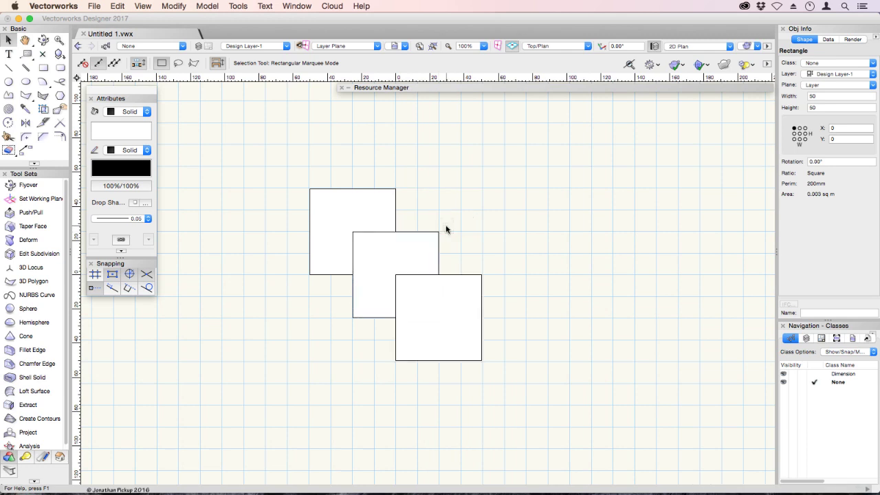
Drag the top-left square by its corner down-left to sit beside the middle square.
left_click_drag(388, 197, 343, 239)
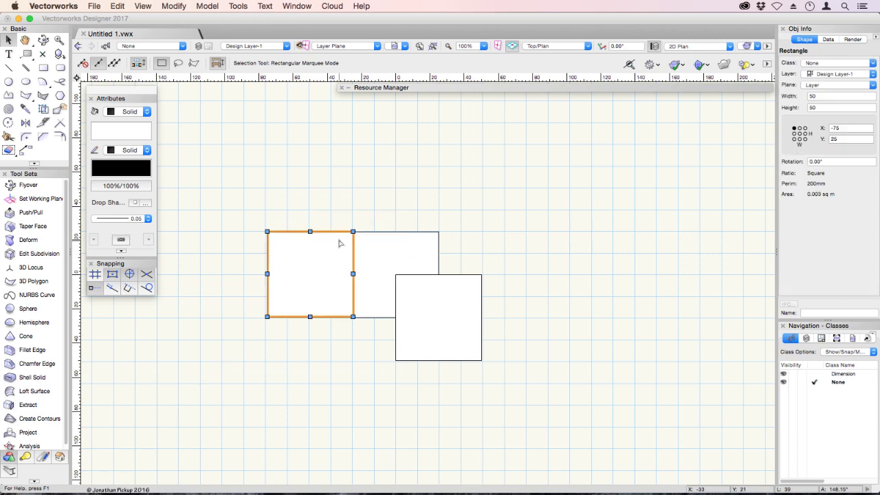
key("super+z")
left_click(428, 181)
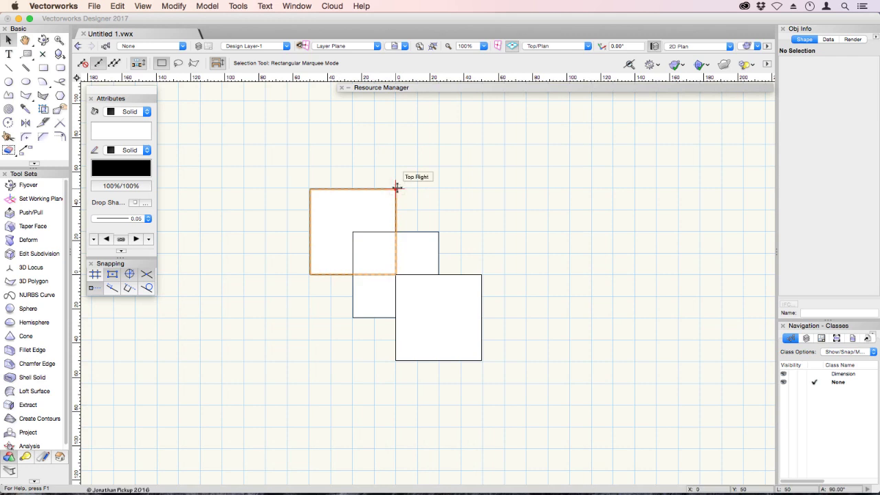
left_click_drag(397, 189, 352, 228)
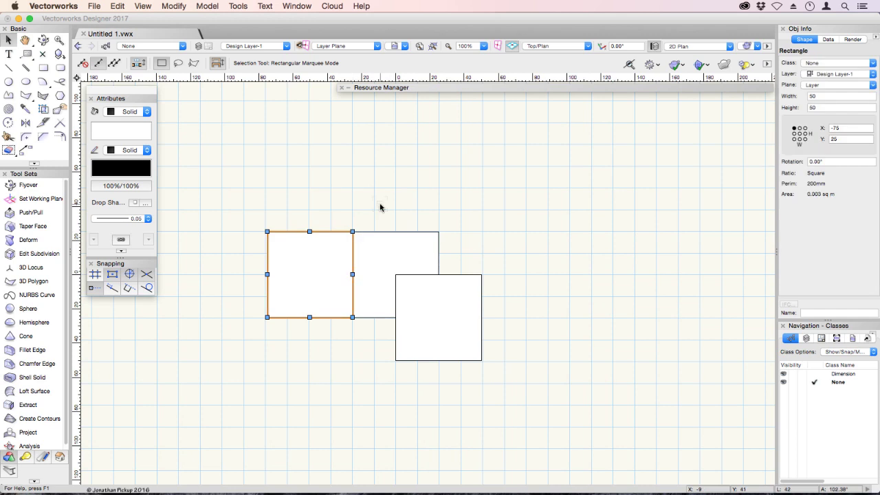
Zoom in closely on the moved square's corner, then return to the full view.
key("c")
left_click_drag(347, 222, 359, 234)
left_click(421, 371)
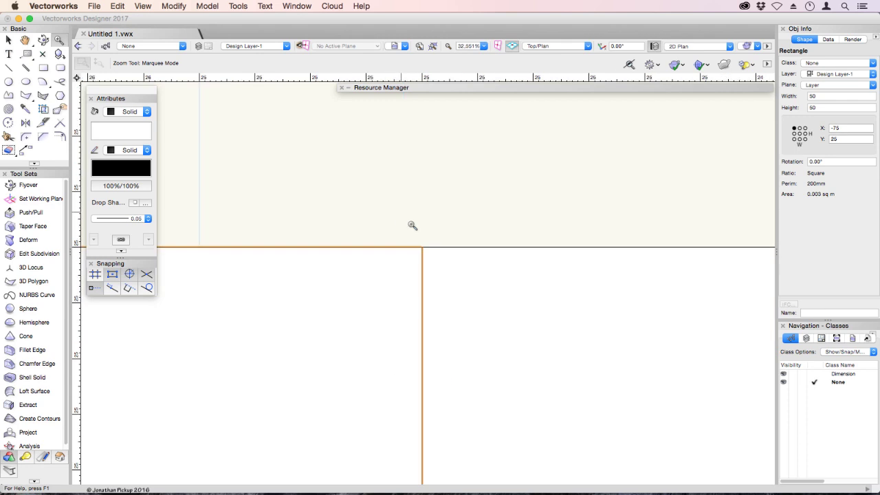
left_click_drag(400, 213, 455, 279)
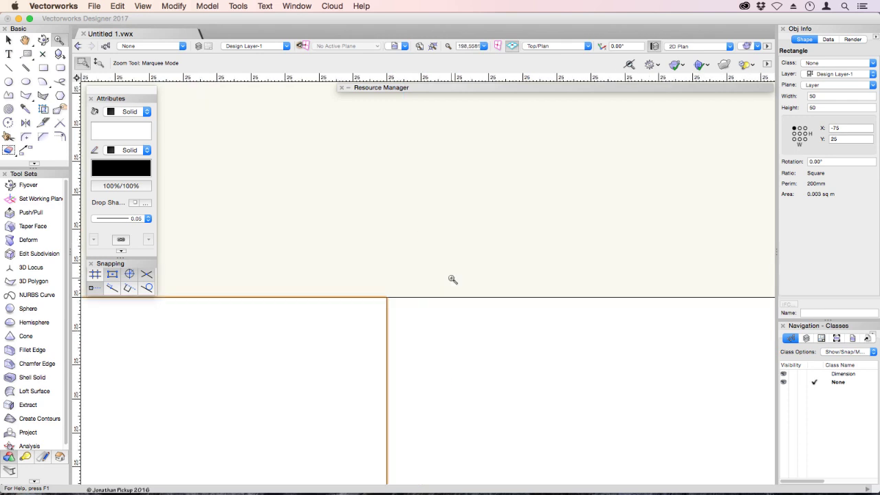
key("super+4")
Drag the square back up-right to its original spot and deselect it.
key("x")
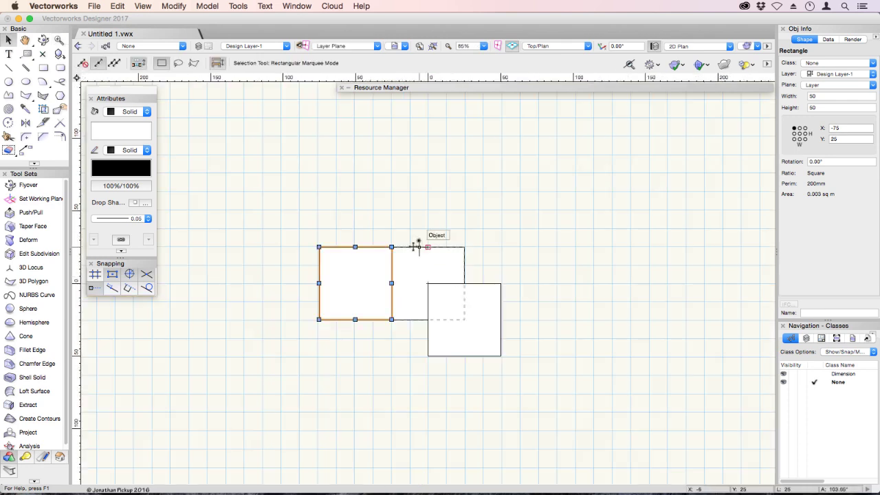
left_click_drag(355, 283, 393, 247)
left_click(487, 219)
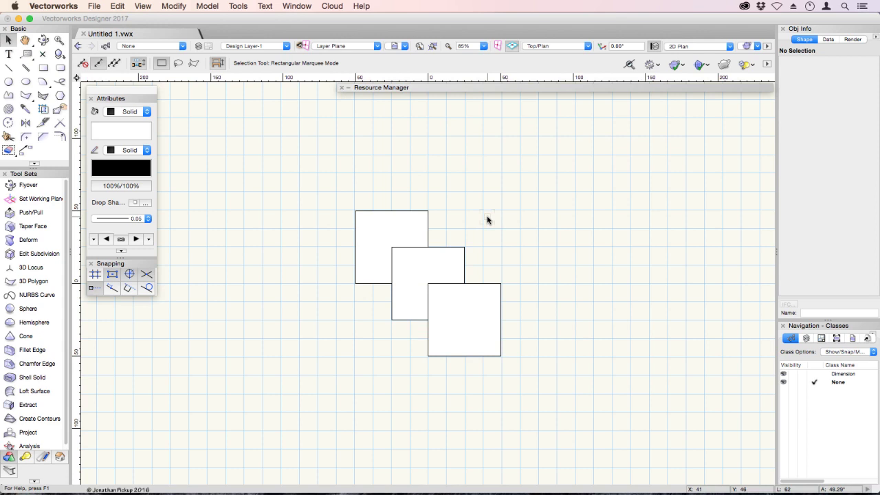
left_click(417, 224)
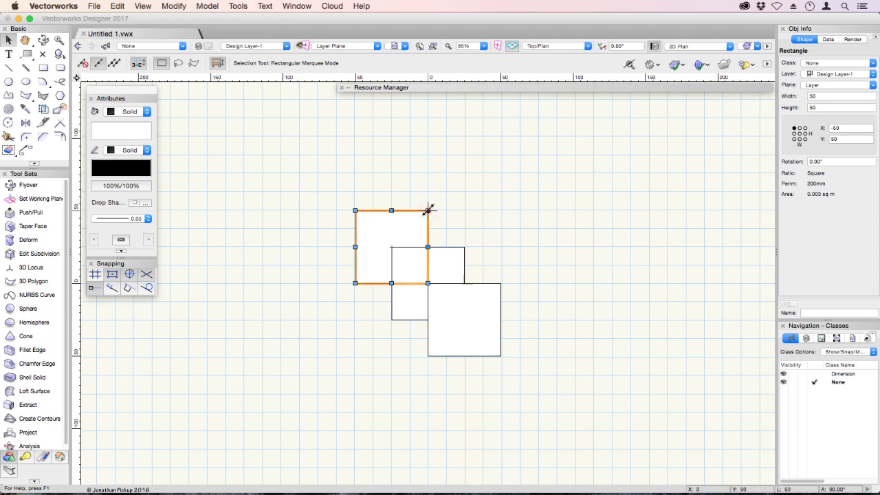
left_click_drag(427, 209, 463, 210)
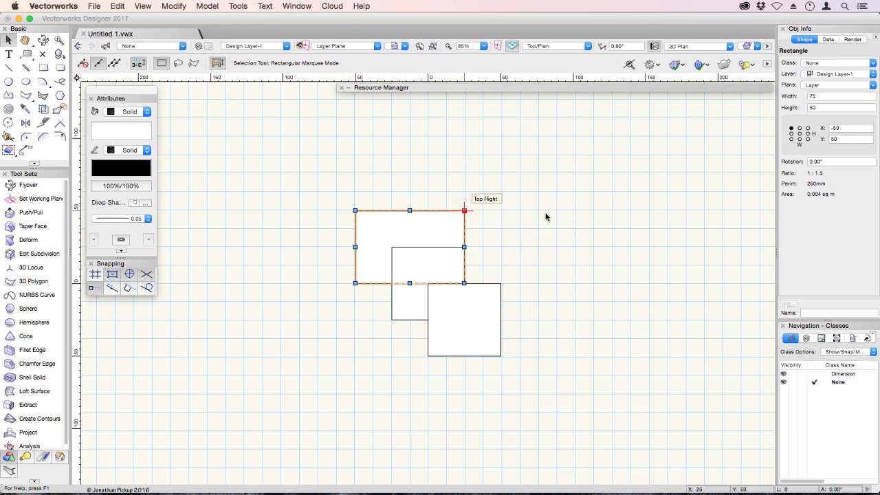
left_click_drag(465, 246, 428, 246)
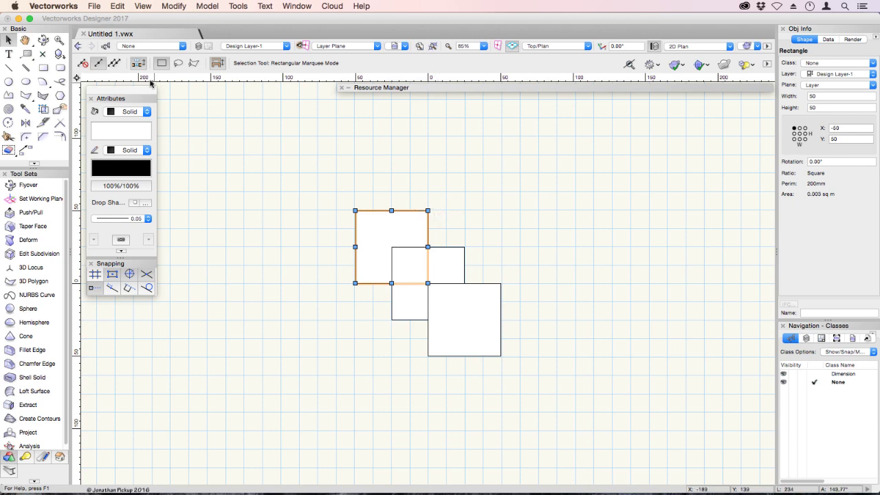
left_click(83, 66)
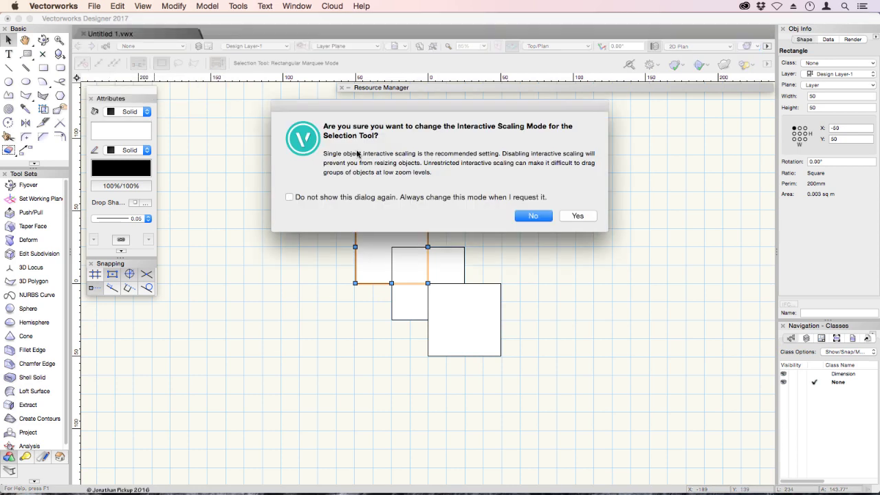
left_click(581, 216)
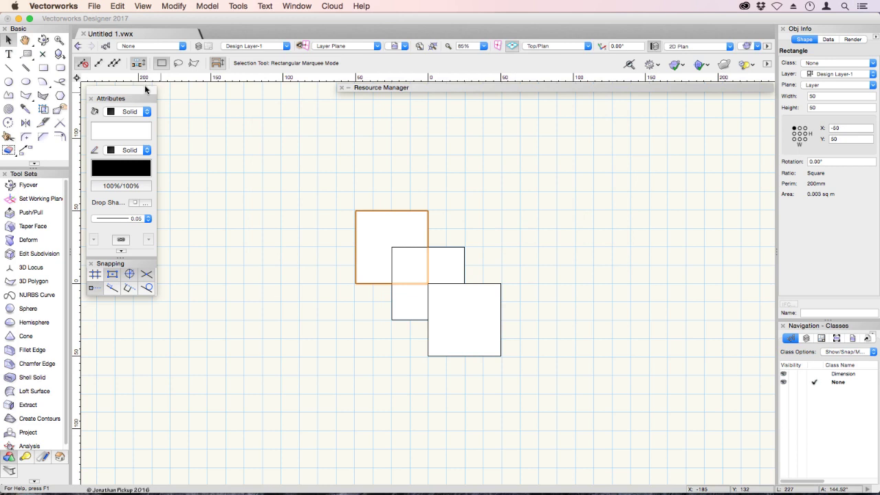
left_click(98, 63)
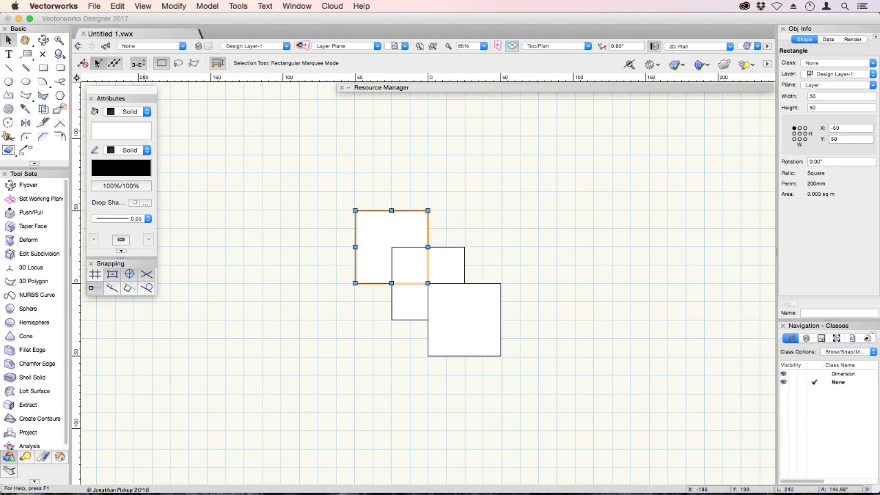
left_click(116, 64)
left_click_drag(280, 167, 475, 337)
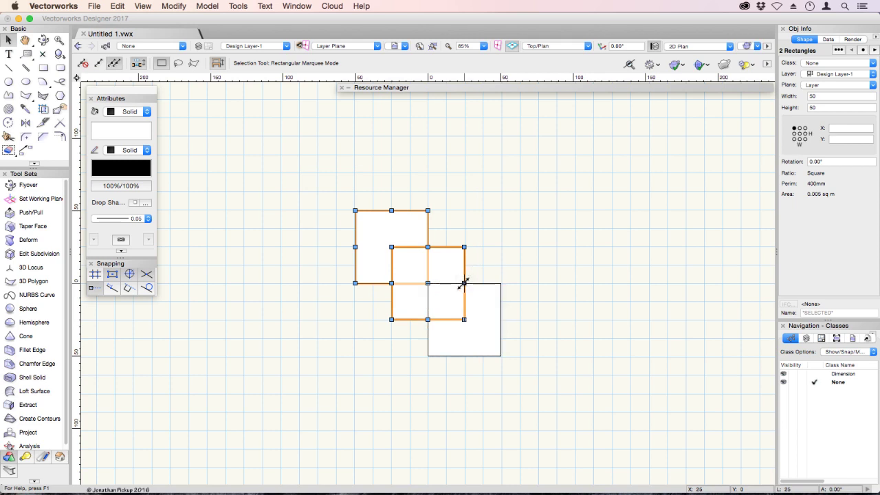
left_click_drag(464, 283, 500, 280)
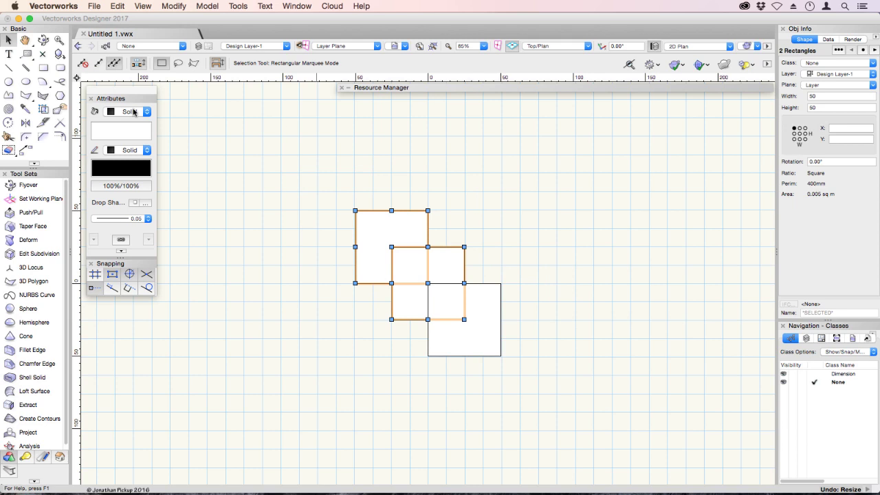
left_click(397, 186)
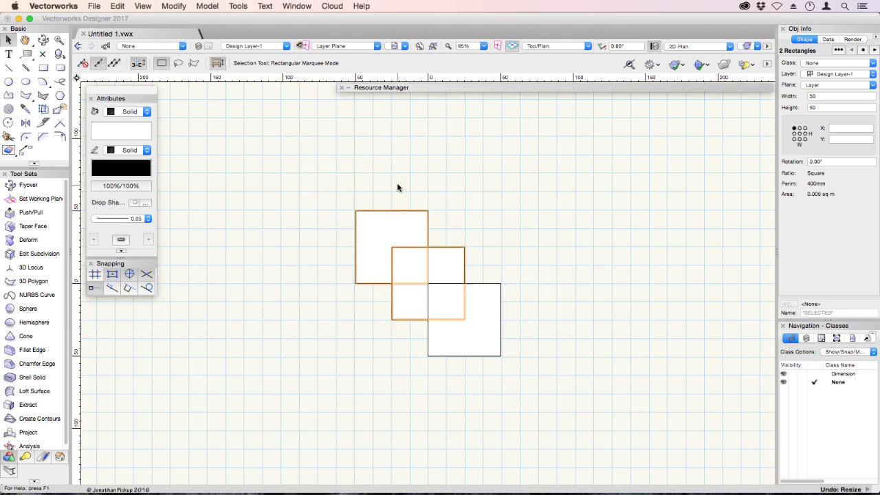
left_click_drag(330, 180, 486, 337)
left_click(453, 227)
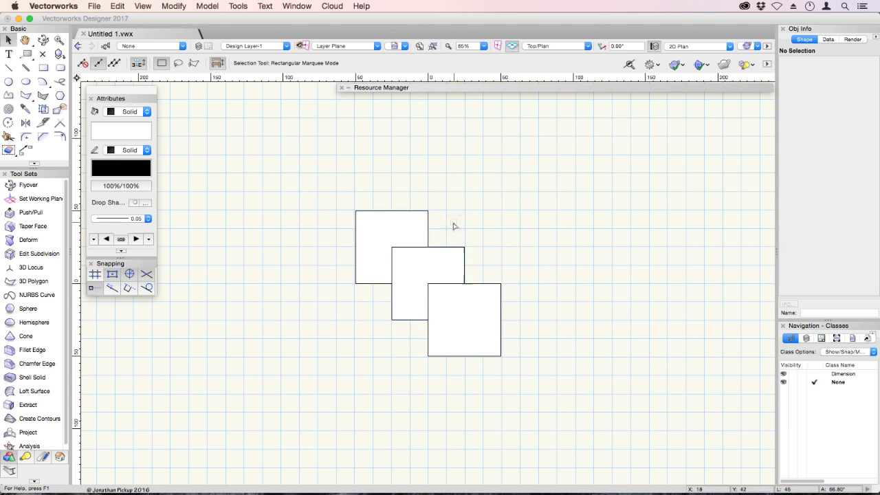
left_click(417, 225)
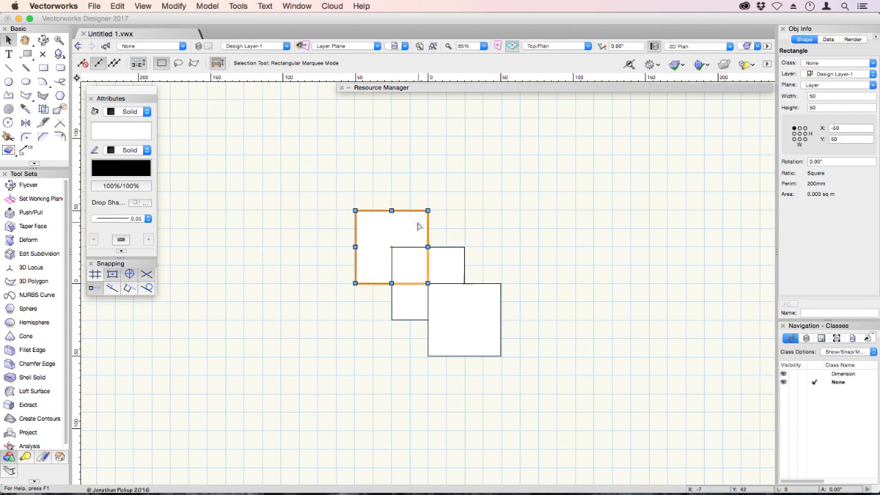
left_click(466, 214)
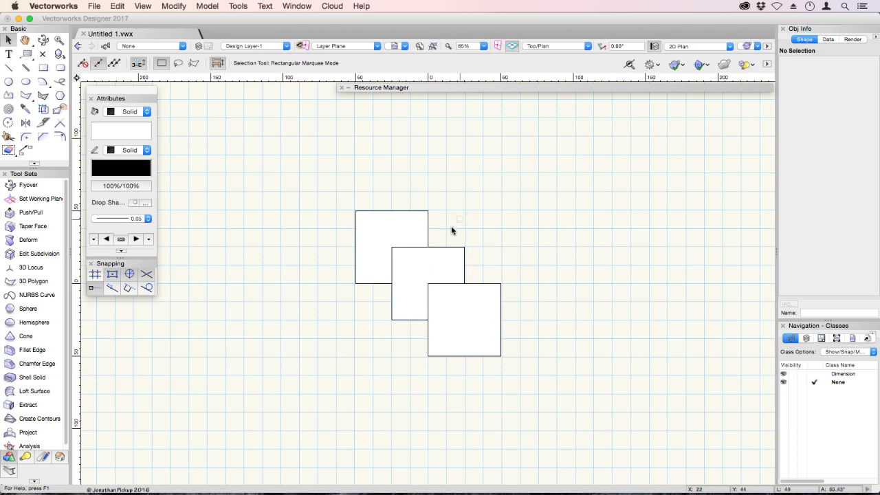
left_click(428, 247)
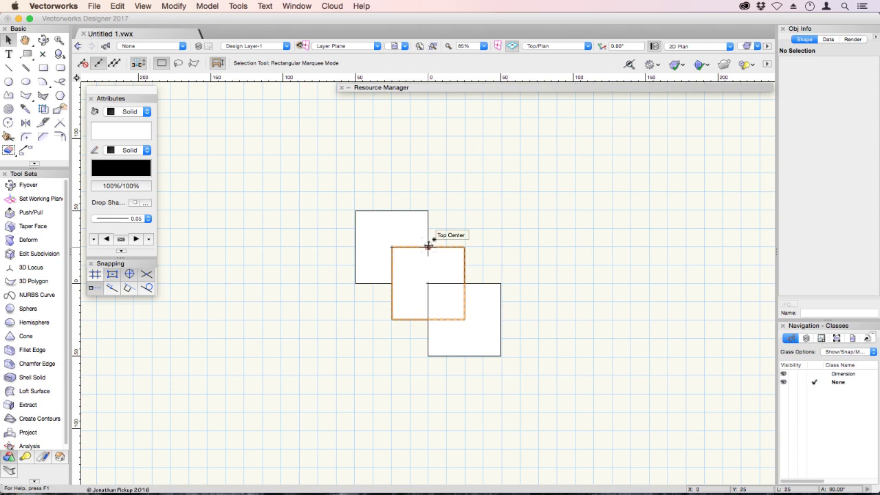
right_click(428, 245)
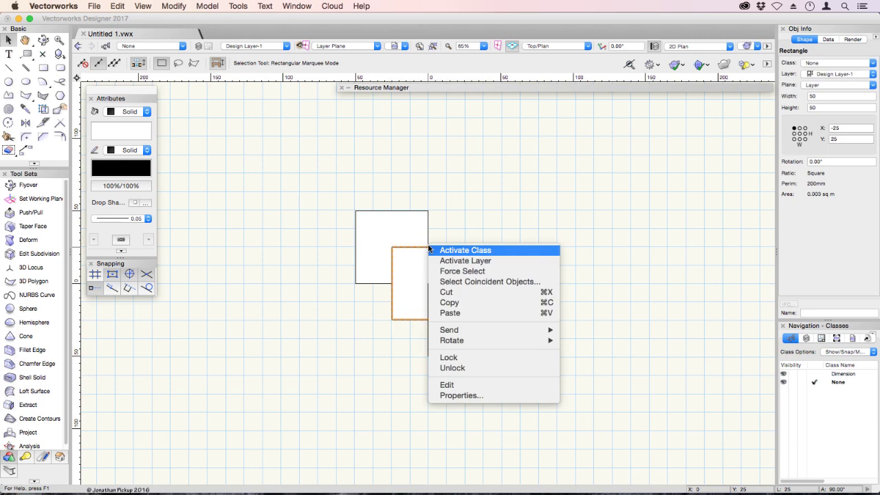
left_click(444, 281)
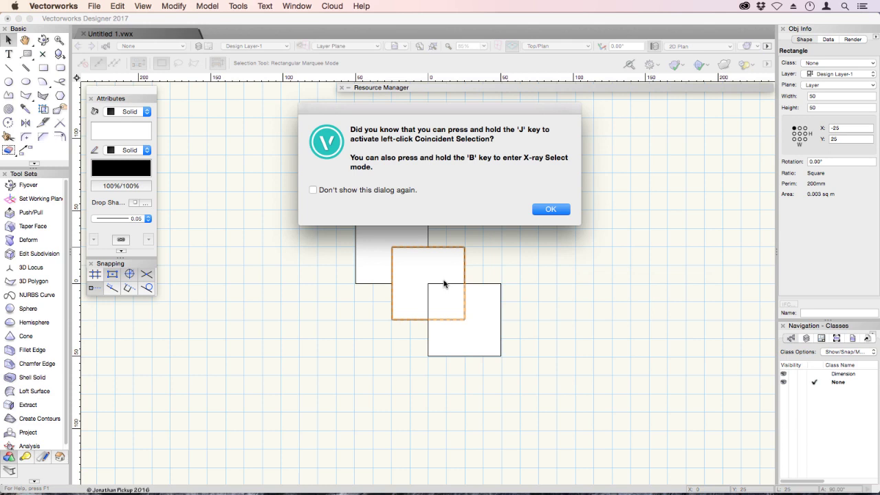
key("Return")
key("Escape")
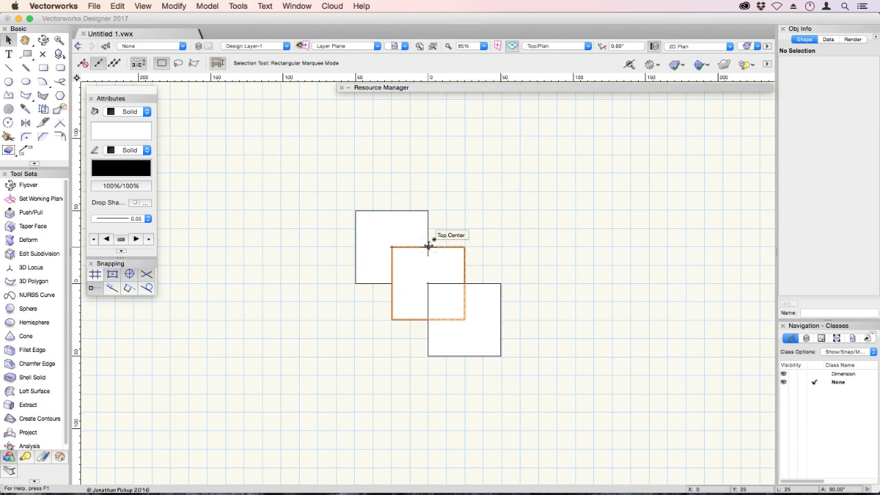
Cycle between the two overlapping Rectangle entries in the Select list and confirm the top-left square.
key("j")
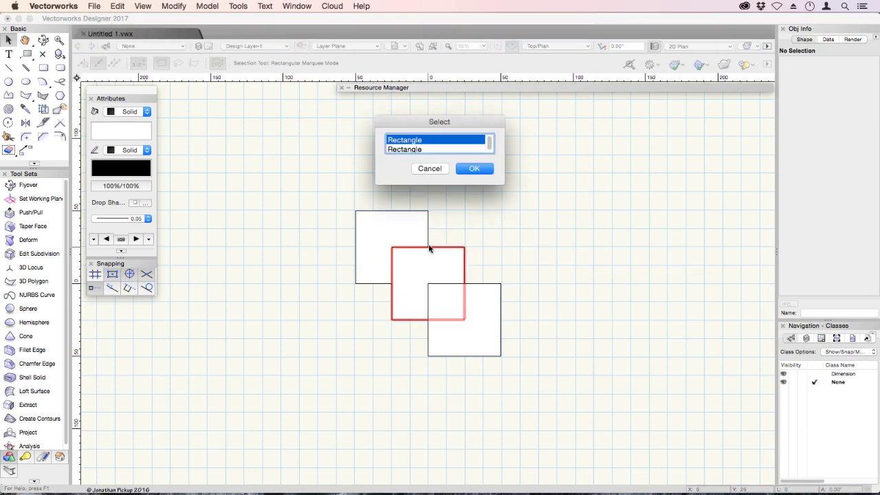
left_click(424, 149)
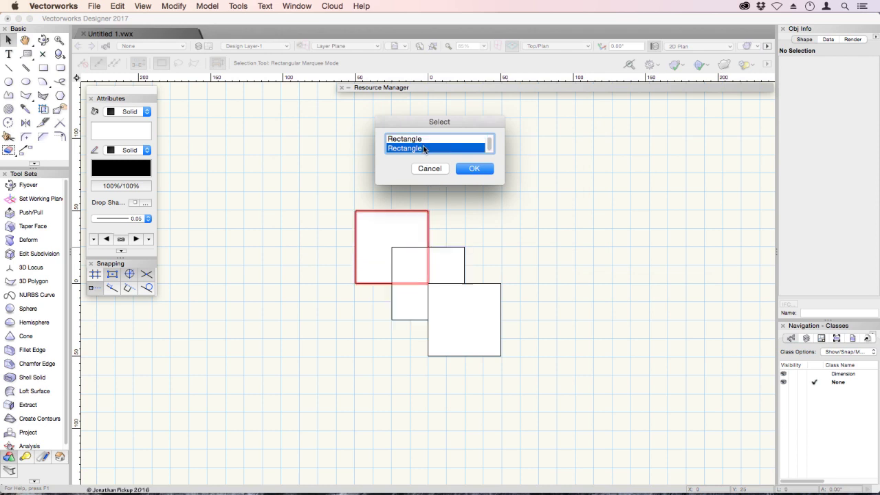
key("Up")
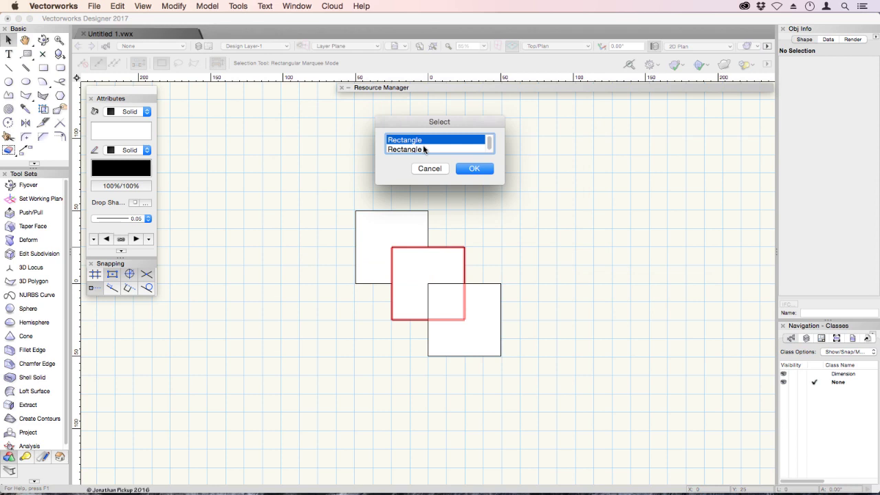
key("Down")
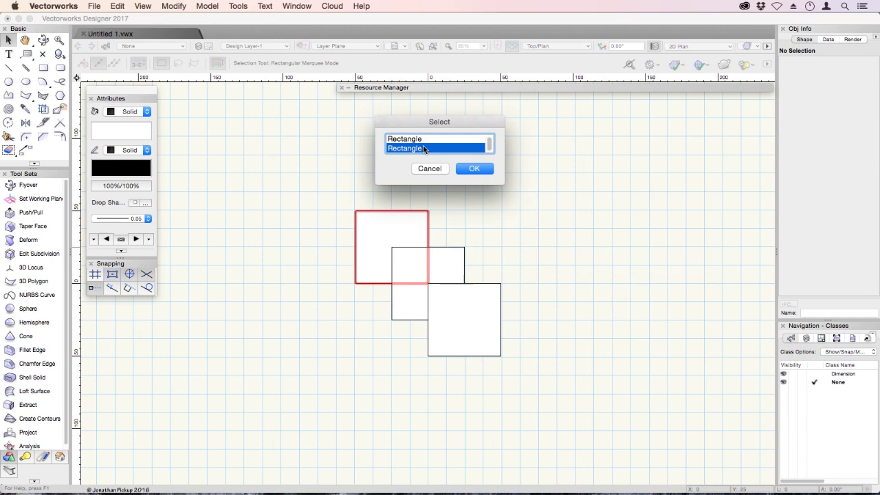
key("Up")
key("Down")
key("Up")
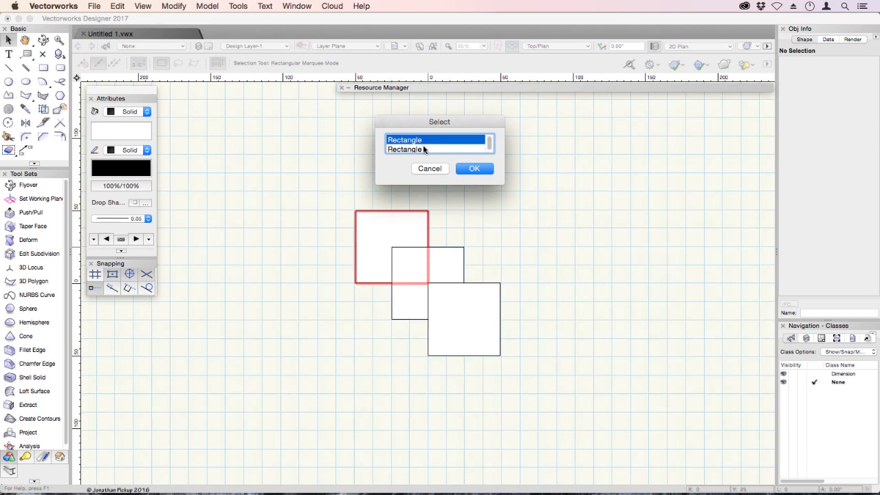
key("Down")
key("Up")
key("Down")
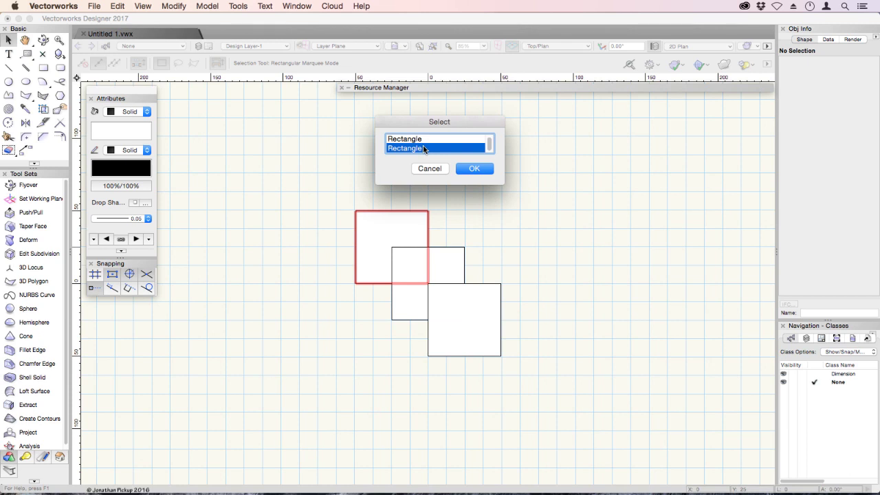
key("Return")
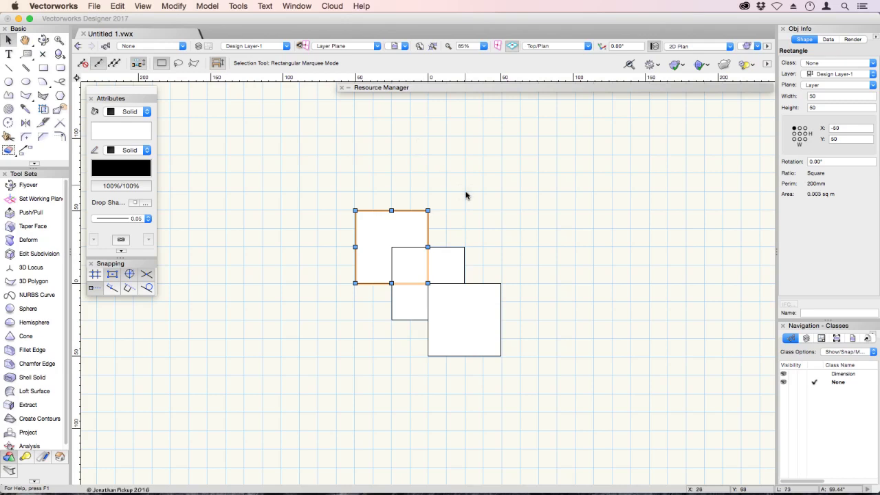
key("super+shift+w")
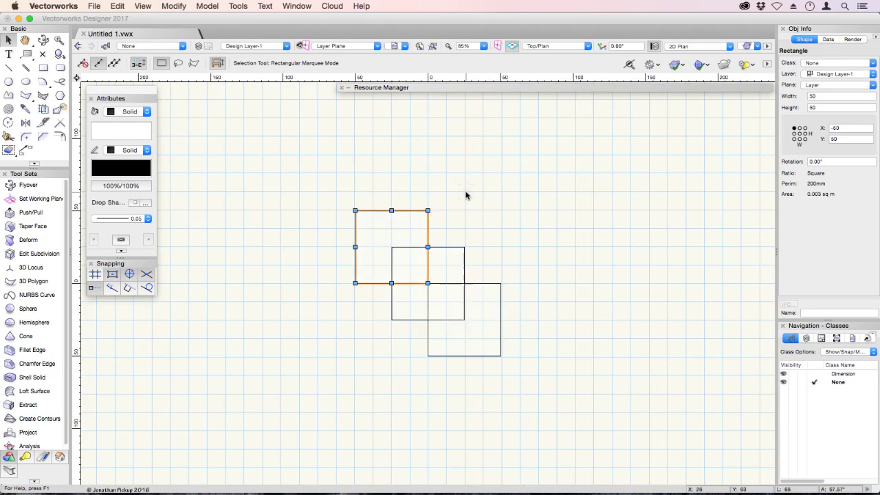
key("super+z")
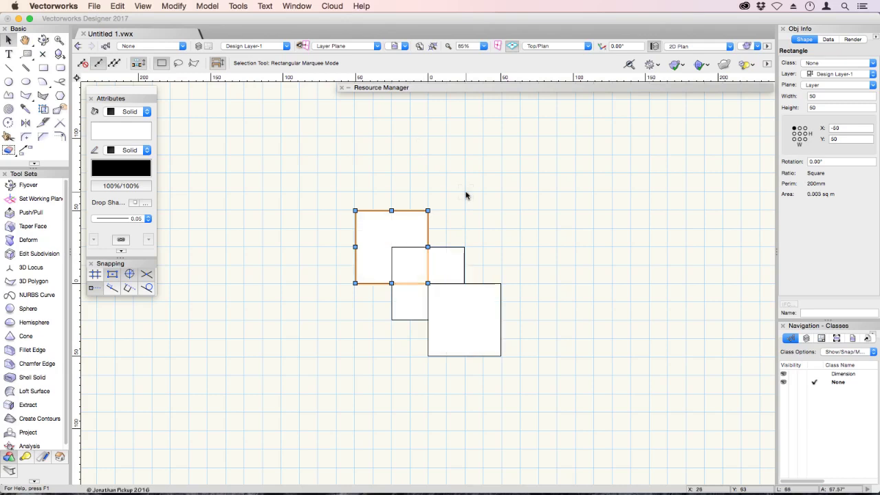
key("4")
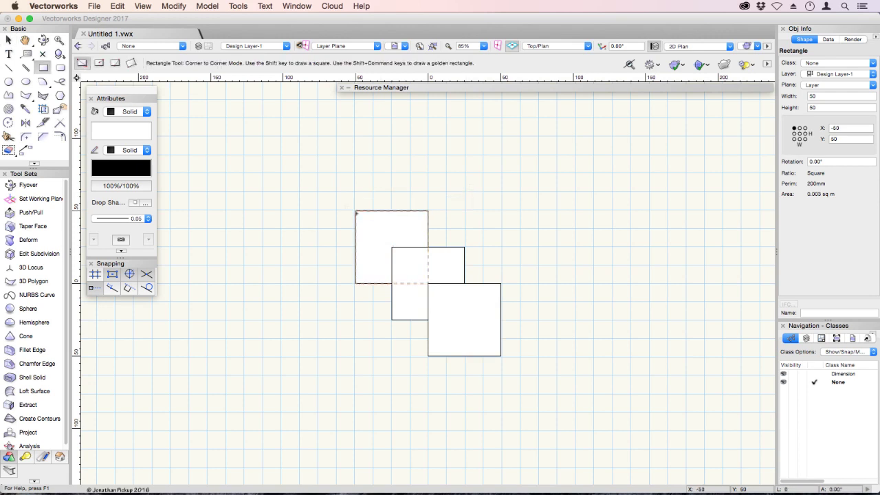
left_click_drag(355, 211, 501, 356)
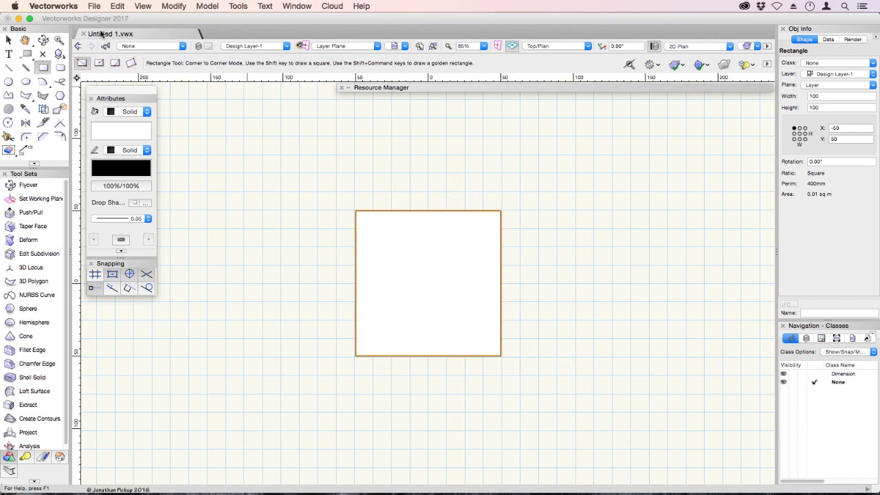
left_click(9, 40)
key("super+shift+b")
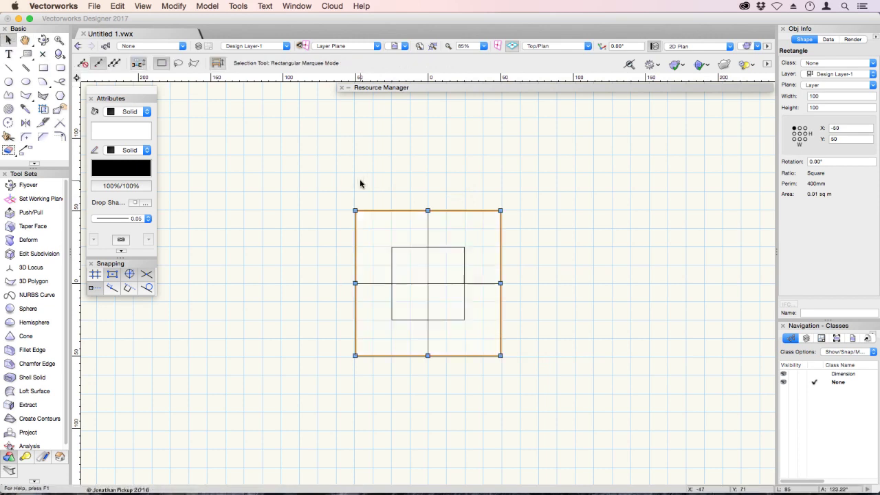
left_click(456, 247)
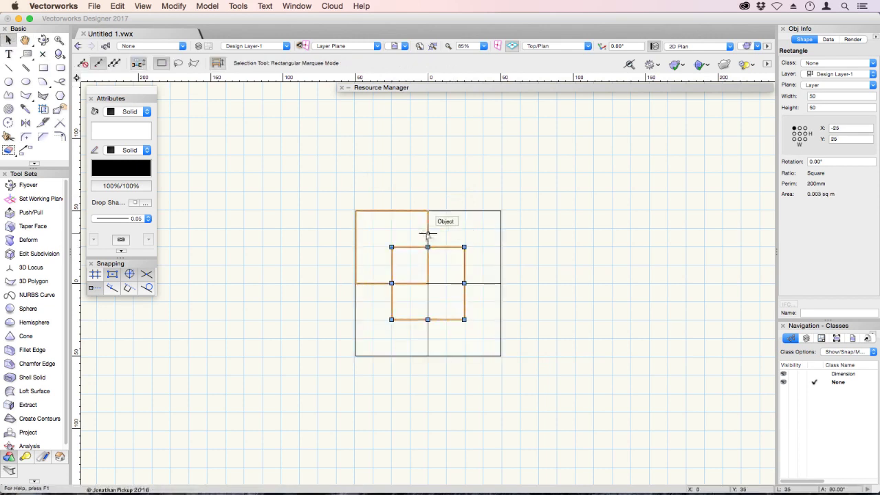
left_click(427, 235)
left_click(479, 283)
left_click(464, 256)
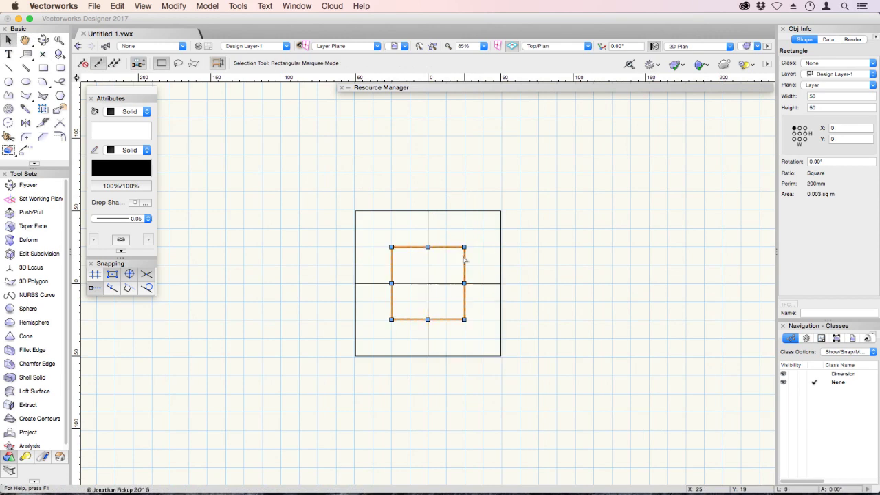
left_click(500, 240)
key("Delete")
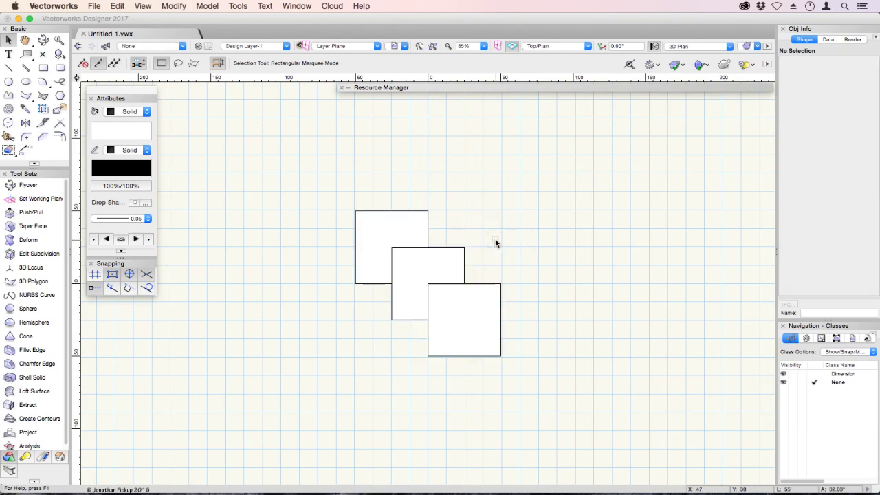